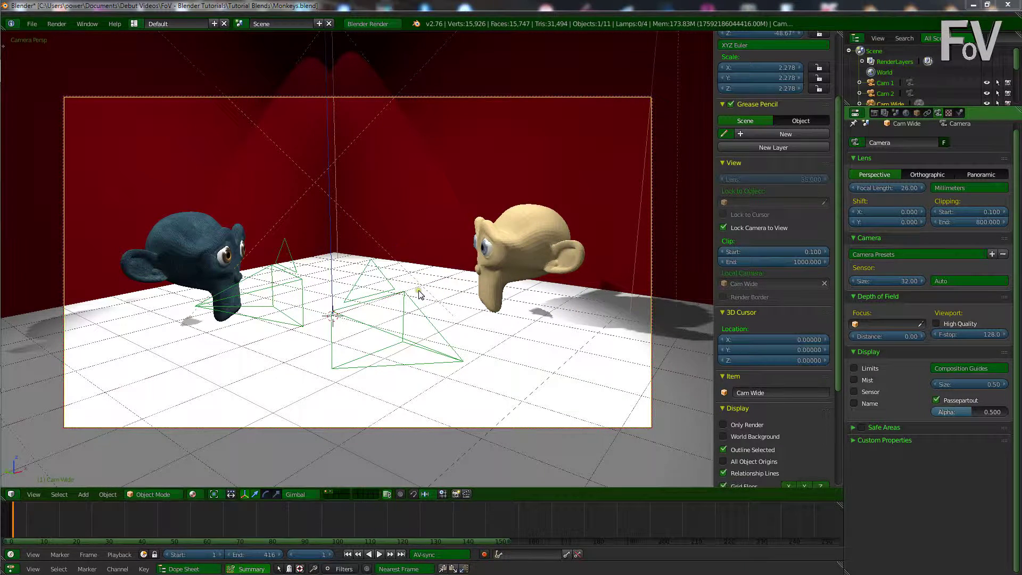
# Step: Leave the Cam Wide camera shot for a free perspective view
pyautogui.press('KP_0')
# Step: Orbit to an overhead view of the set and select Cam 1 near the blue monkey
pyautogui.moveTo(446, 327); pyautogui.dragTo(305, 331, button='middle')
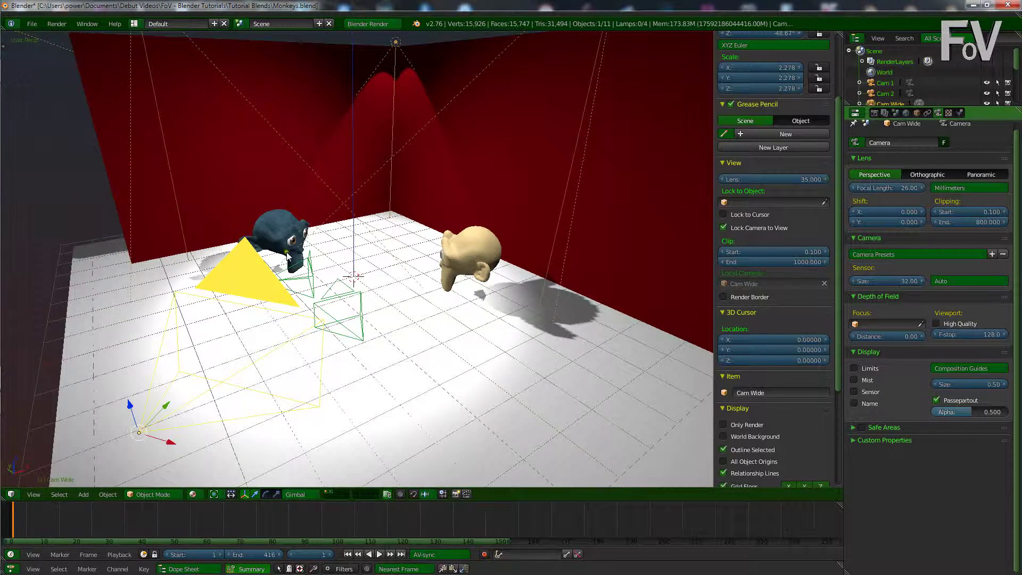
pyautogui.moveTo(376, 336); pyautogui.dragTo(362, 338, button='middle')
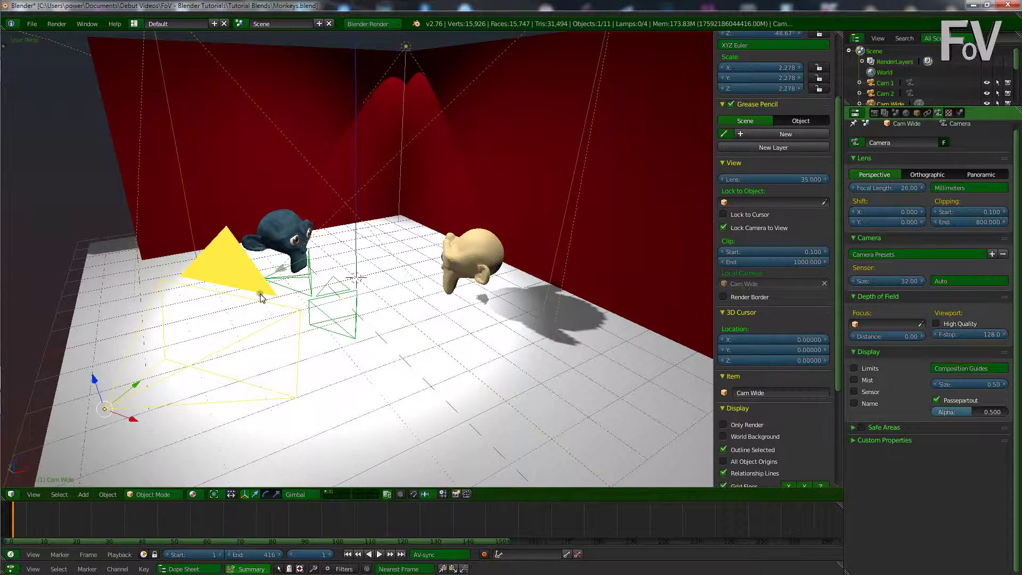
pyautogui.rightClick(338, 294)
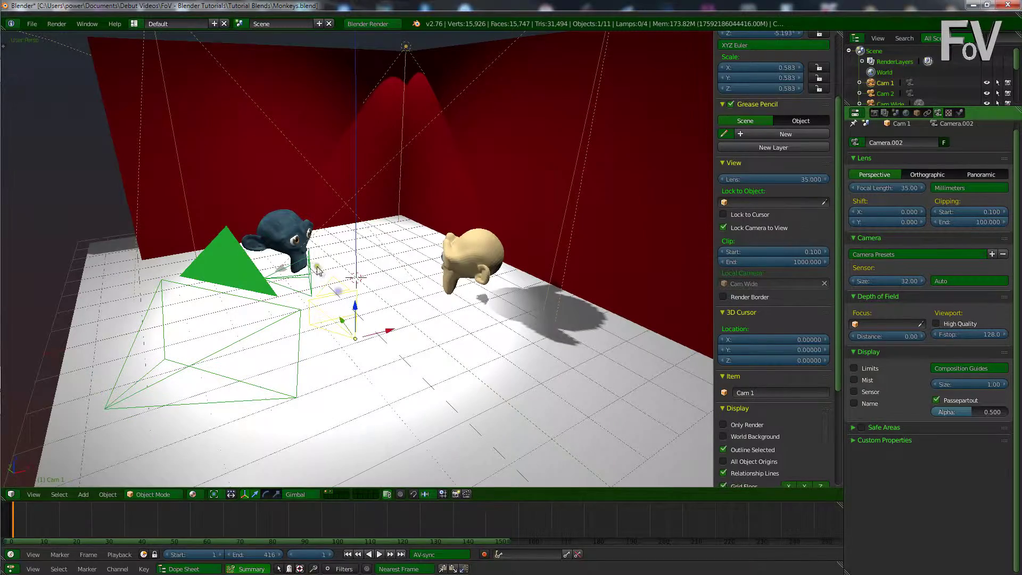
pyautogui.moveTo(339, 296)
pyautogui.mouseDown(button='middle')
pyautogui.moveTo(358, 307)
pyautogui.moveTo(347, 310)
pyautogui.mouseUp(button='middle')
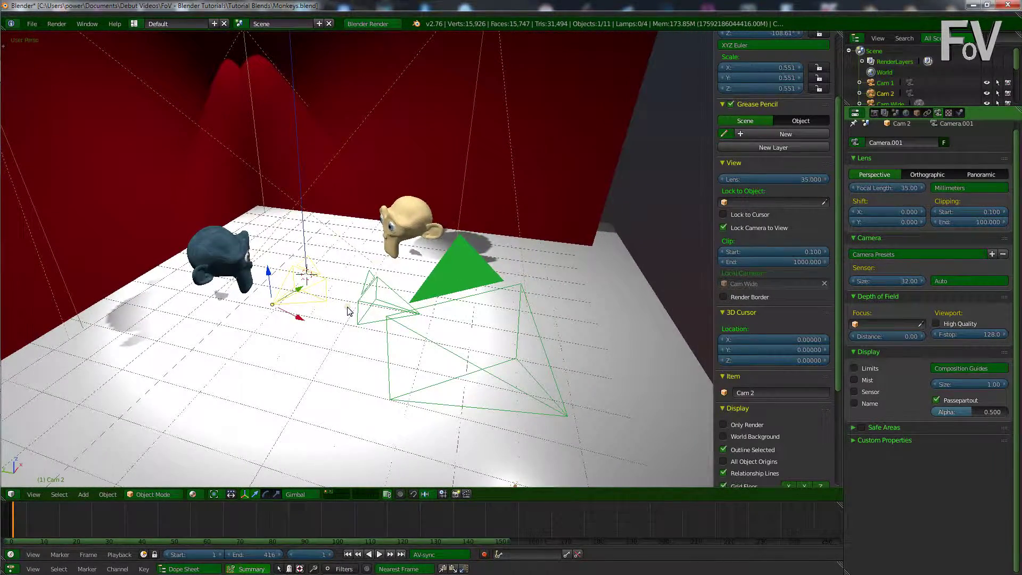
pyautogui.scroll(-2, 348, 312)
pyautogui.scroll(2, 348, 311)
# Step: Select Cam Wide, Cam 1 and Cam 2 in turn to inspect where they stand
pyautogui.rightClick(464, 281)
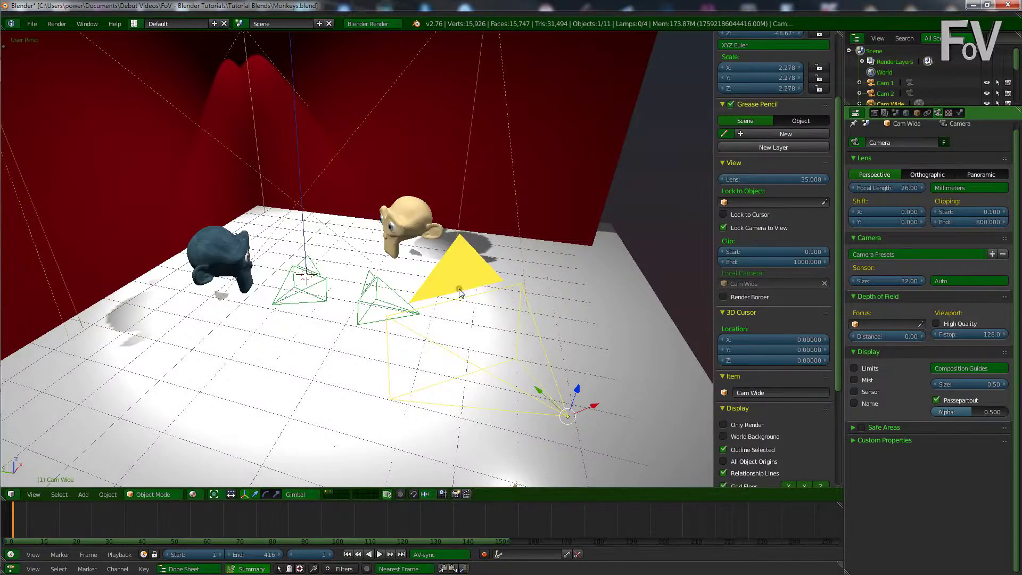
pyautogui.scroll(1, 415, 279)
pyautogui.scroll(2, 377, 286)
pyautogui.rightClick(376, 286)
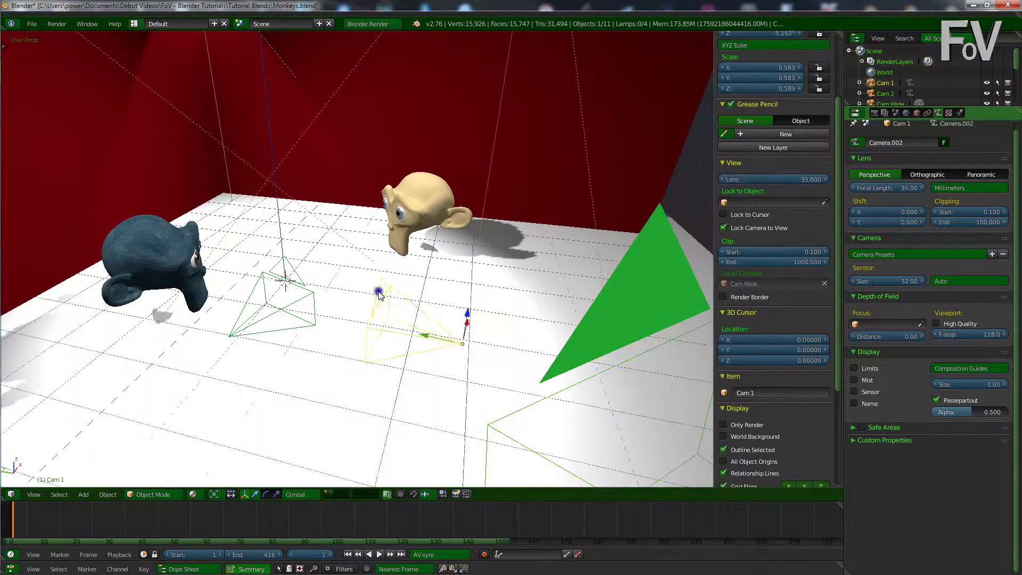
pyautogui.rightClick(304, 282)
pyautogui.moveTo(304, 282); pyautogui.dragTo(391, 307, button='middle')
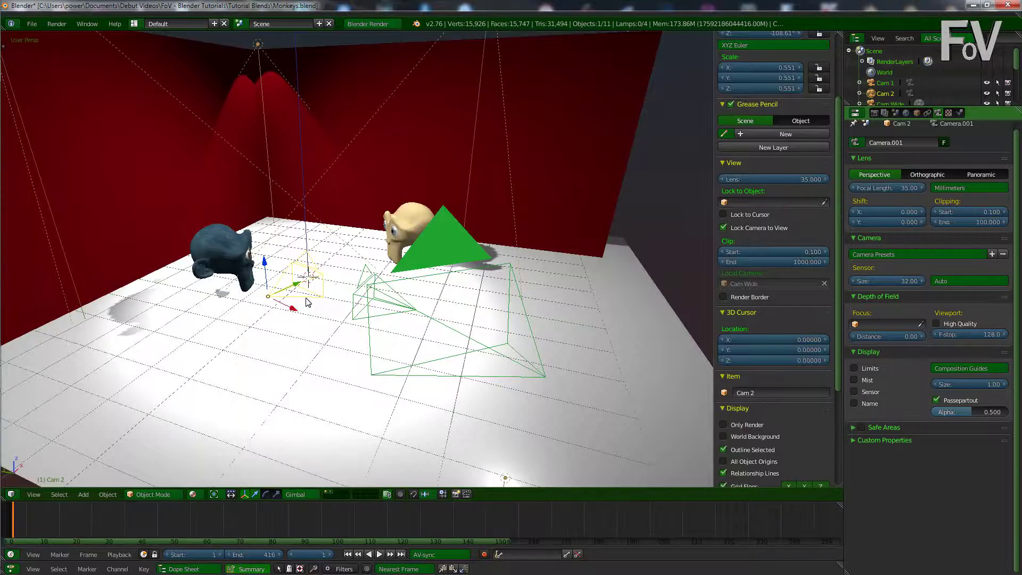
# Step: Look through Cam 2 at the tan monkey, then return to the free perspective view
pyautogui.press('ctrl+KP_0')
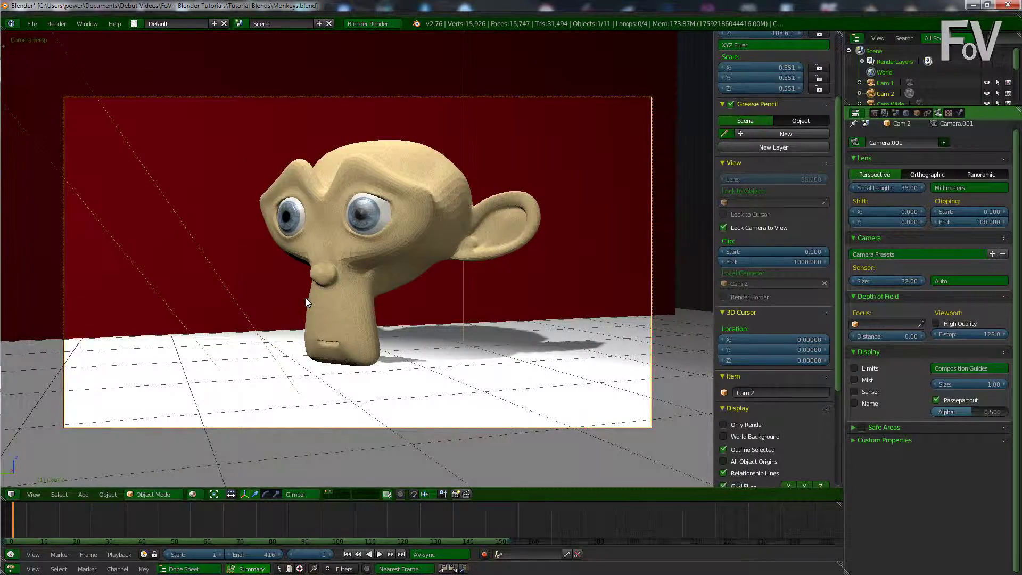
pyautogui.press('KP_0')
pyautogui.moveTo(333, 286); pyautogui.dragTo(348, 281, button='middle')
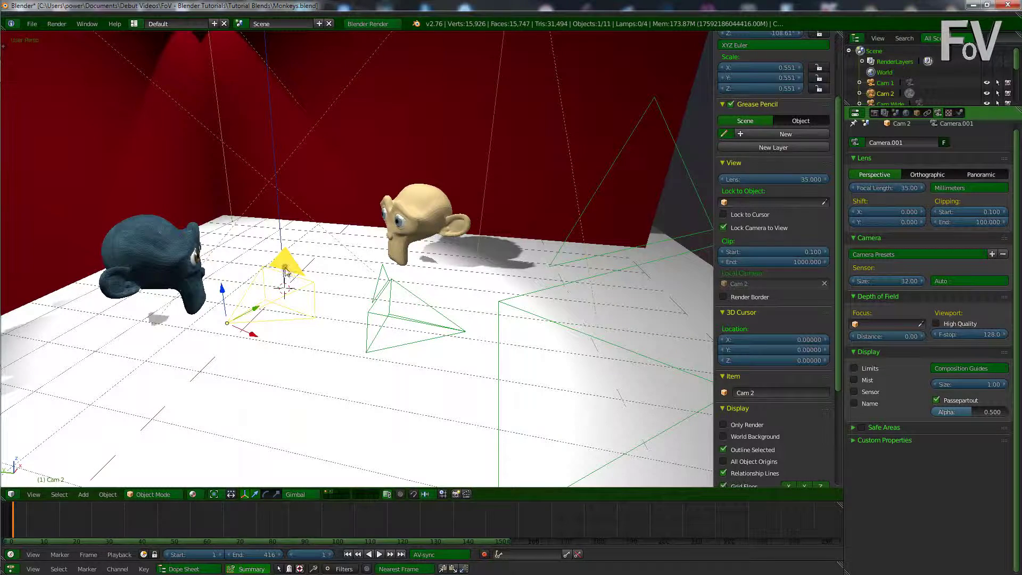
# Step: Select Cam Wide, briefly preview the camera view, then select the red back wall Plane.001
pyautogui.rightClick(595, 195)
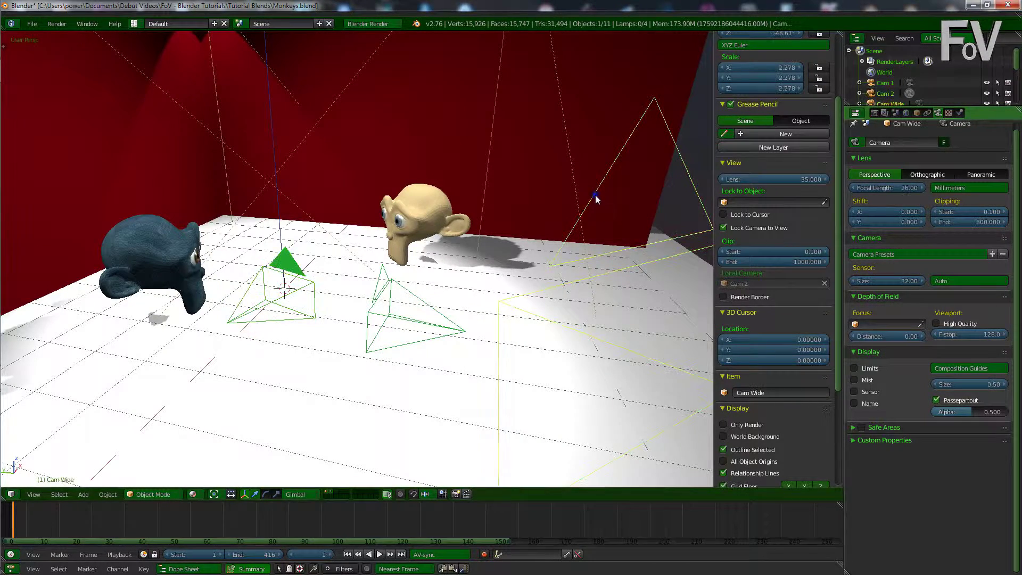
pyautogui.moveTo(595, 194); pyautogui.dragTo(589, 262, button='middle')
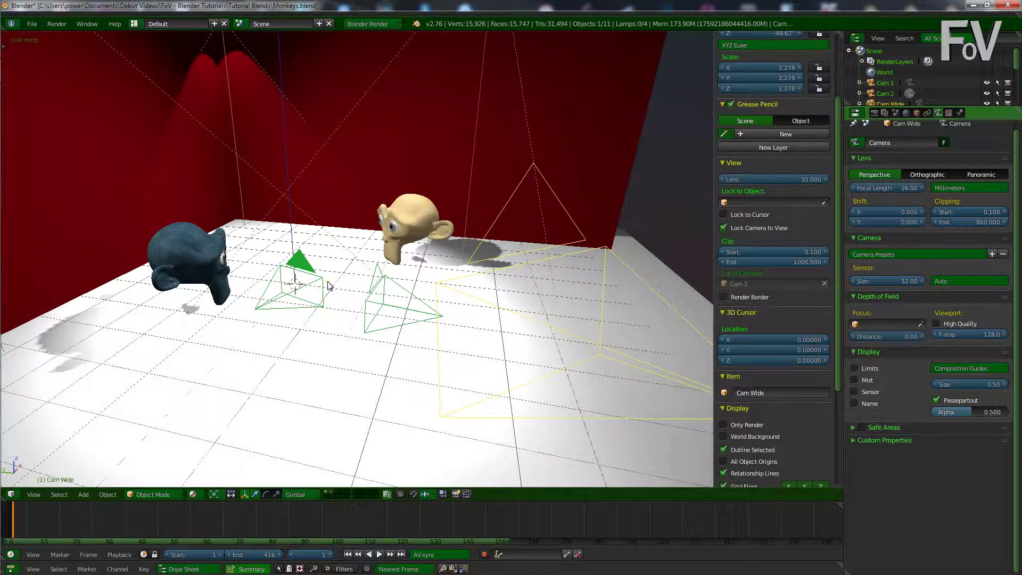
pyautogui.press('KP_0')
pyautogui.press('KP_0')
pyautogui.rightClick(513, 193)
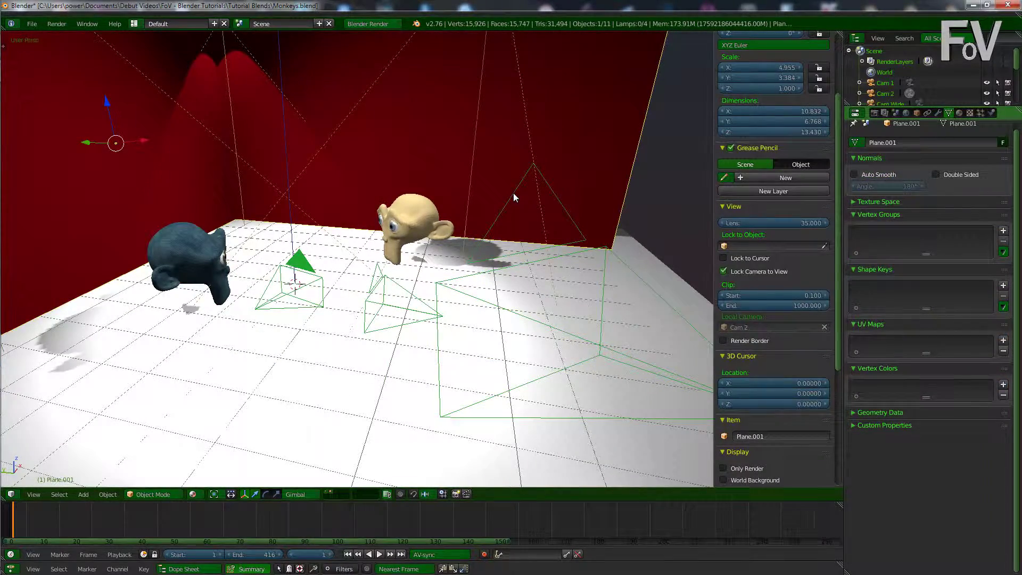
# Step: Try viewing through the red wall Plane.001, then select Cam Wide and look through it
pyautogui.press('ctrl+KP_0')
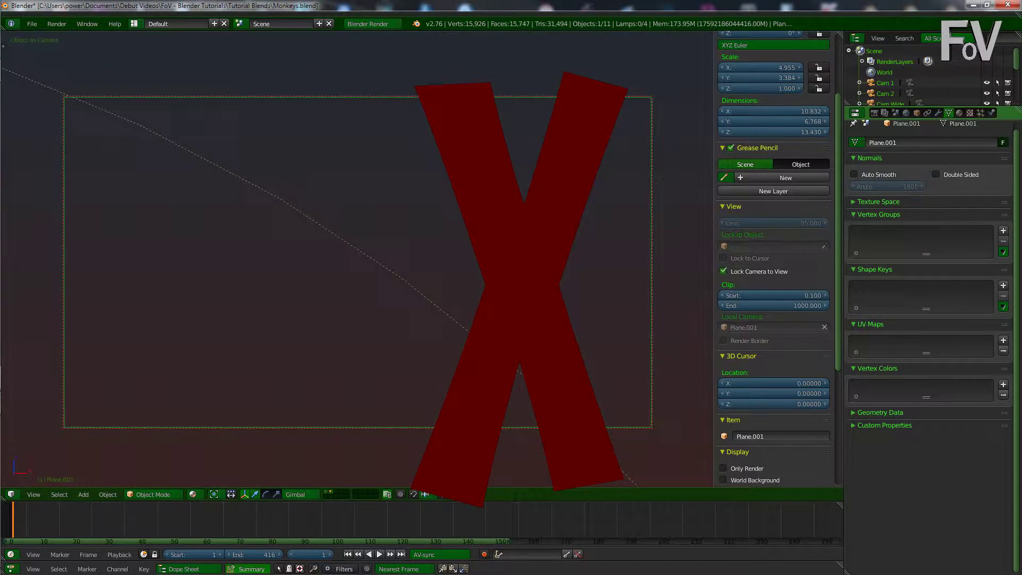
pyautogui.press('KP_0')
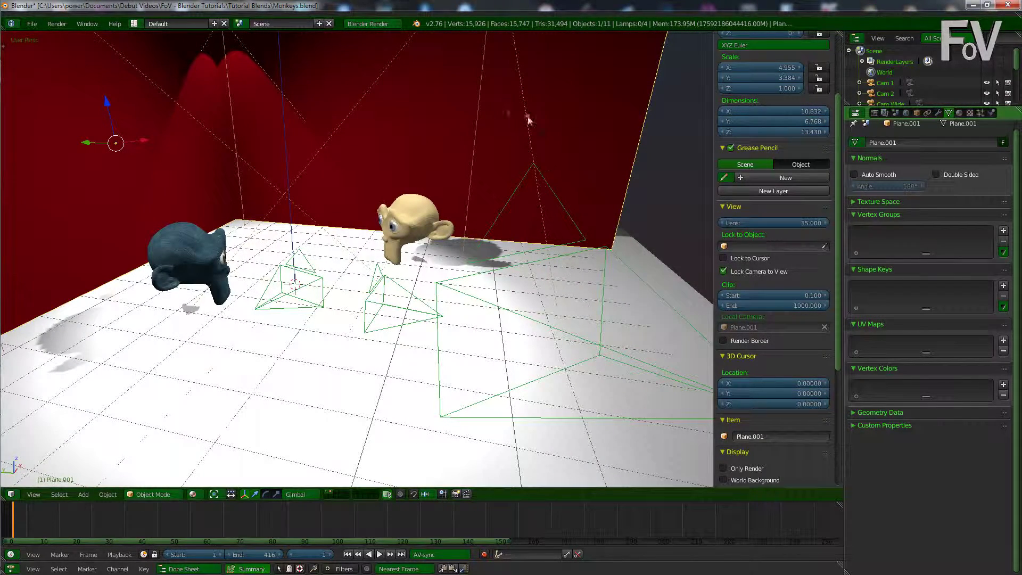
pyautogui.scroll(-5, 404, 175)
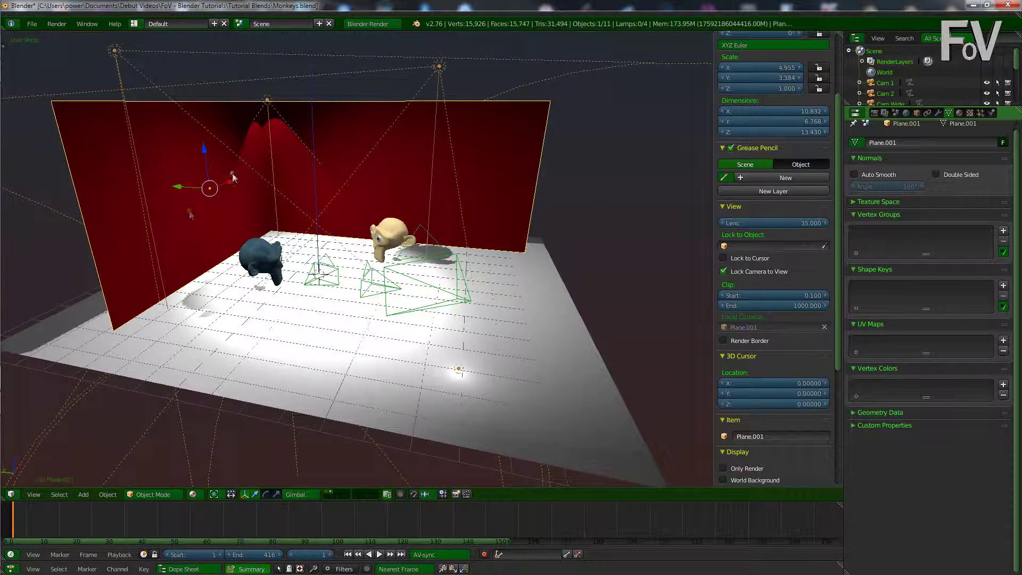
pyautogui.moveTo(313, 249); pyautogui.dragTo(302, 235, button='middle')
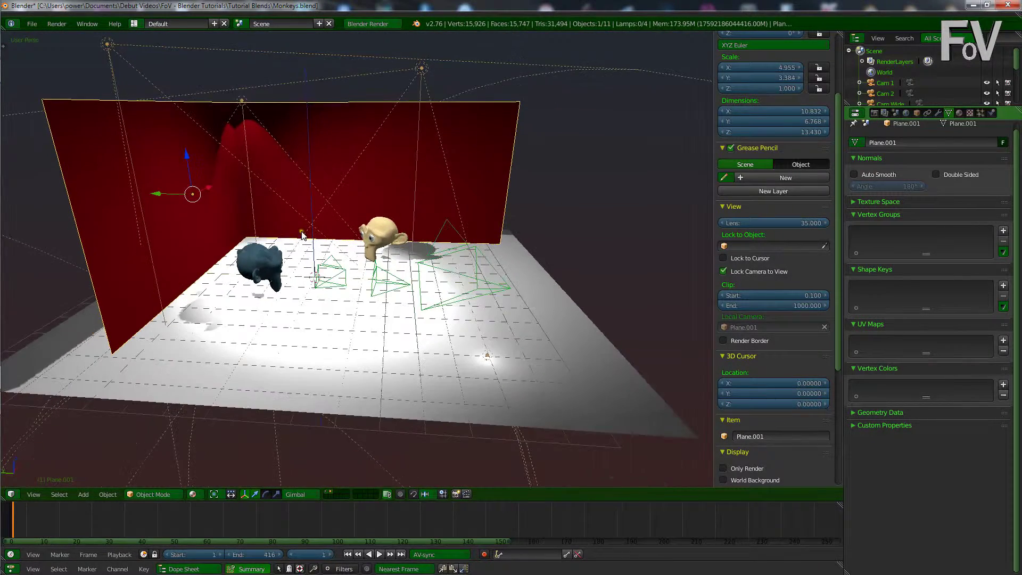
pyautogui.press('KP_0')
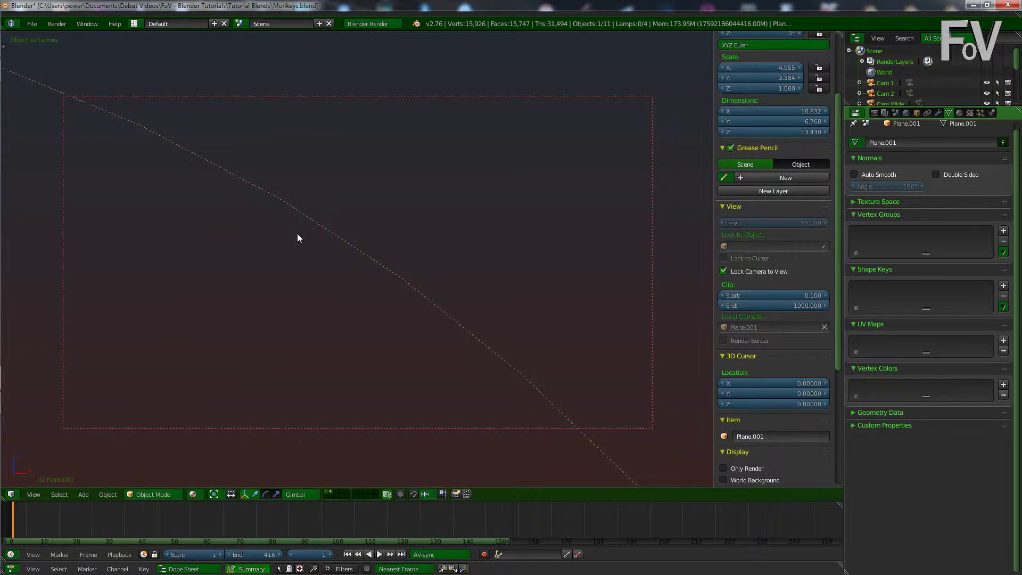
pyautogui.press('KP_0')
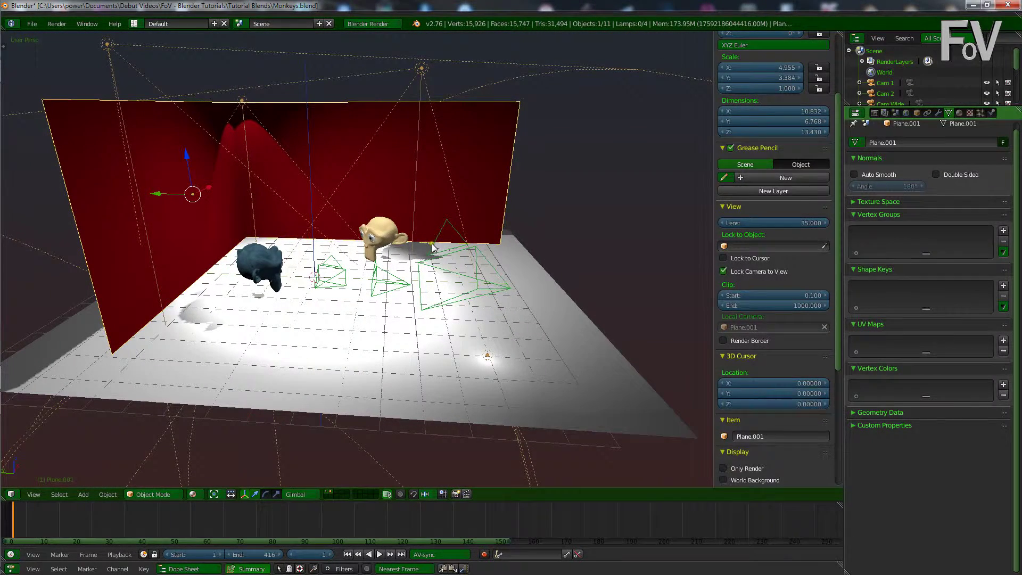
pyautogui.rightClick(432, 246)
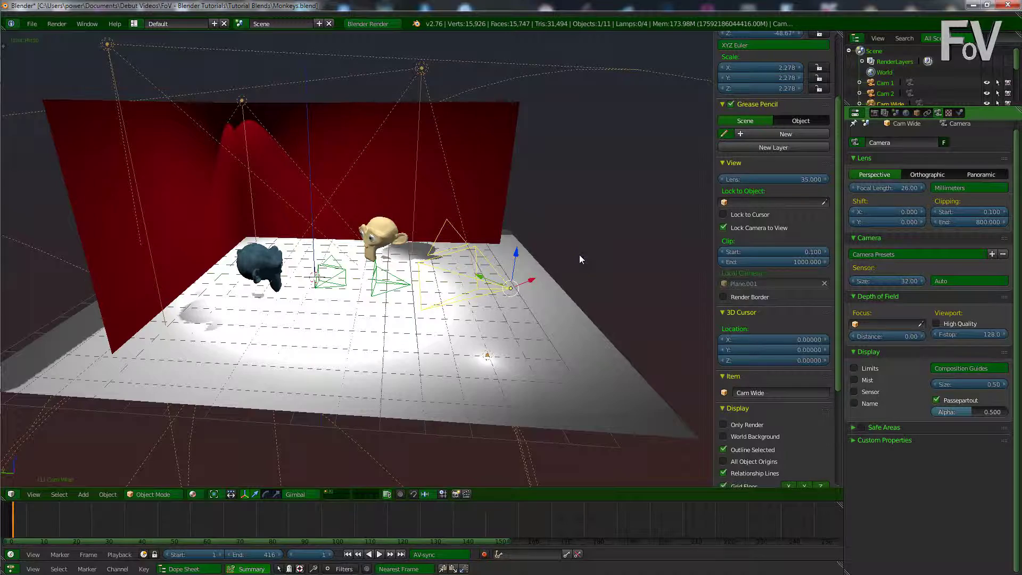
pyautogui.press('ctrl+KP_0')
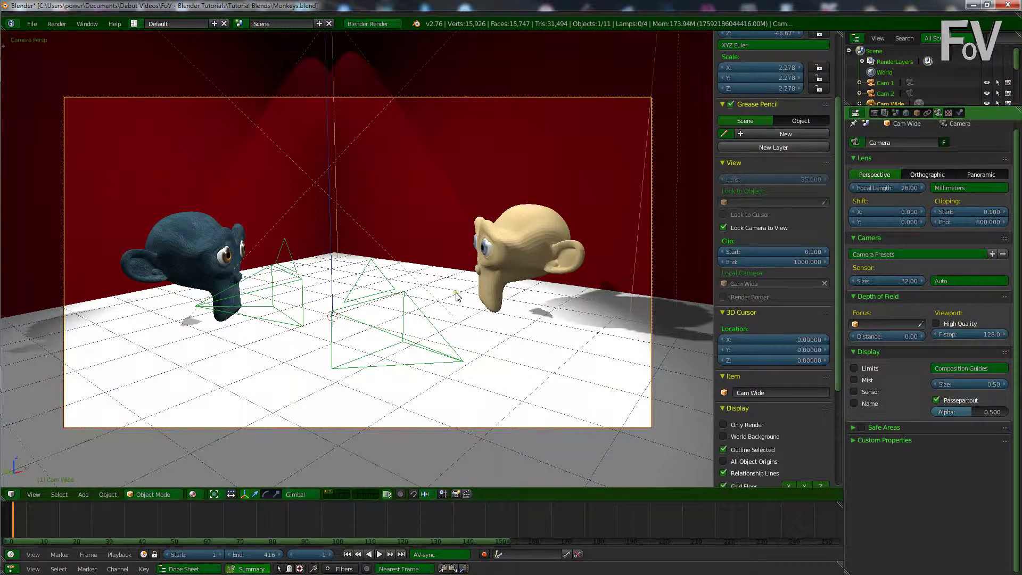
# Step: Set the current frame to 1 and add a timeline marker, F_01, there
pyautogui.scroll(-3, 385, 334)
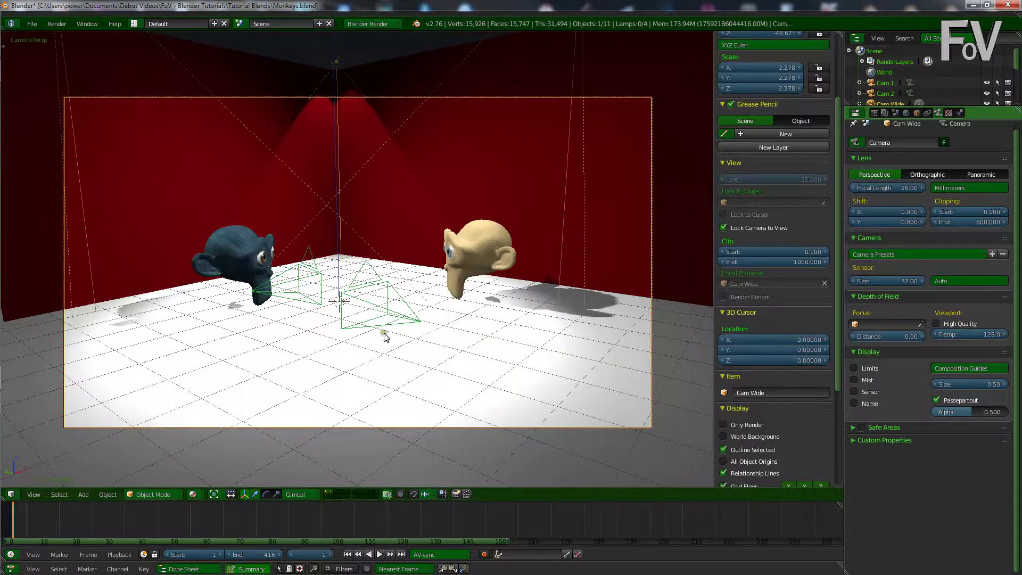
pyautogui.scroll(2, 384, 333)
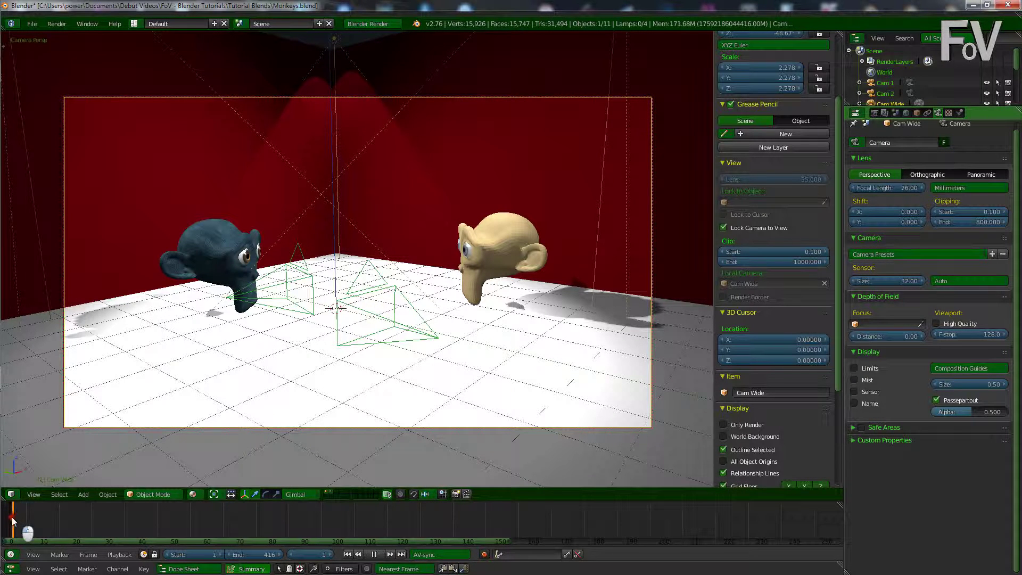
pyautogui.press('Left')
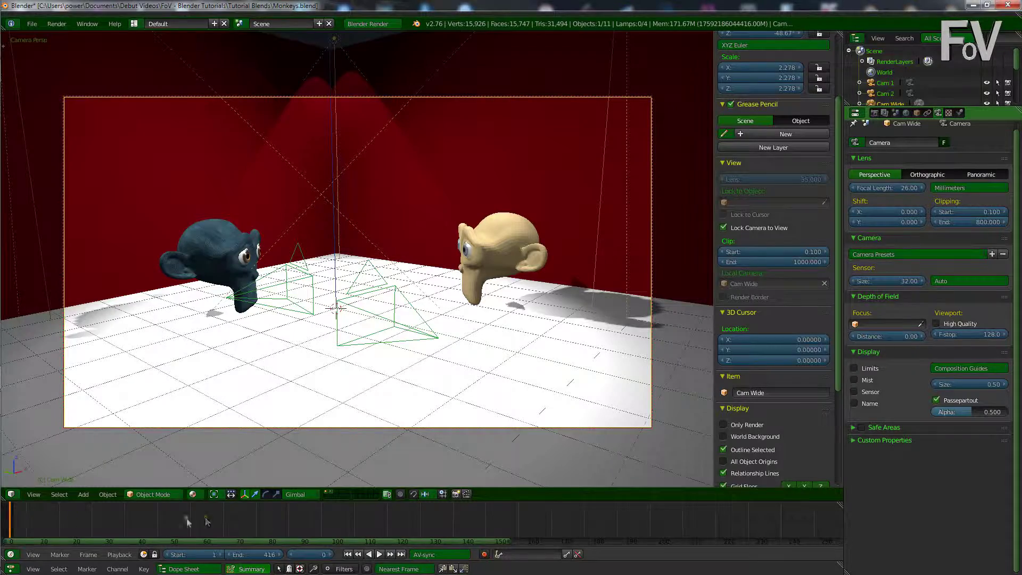
pyautogui.press('Right')
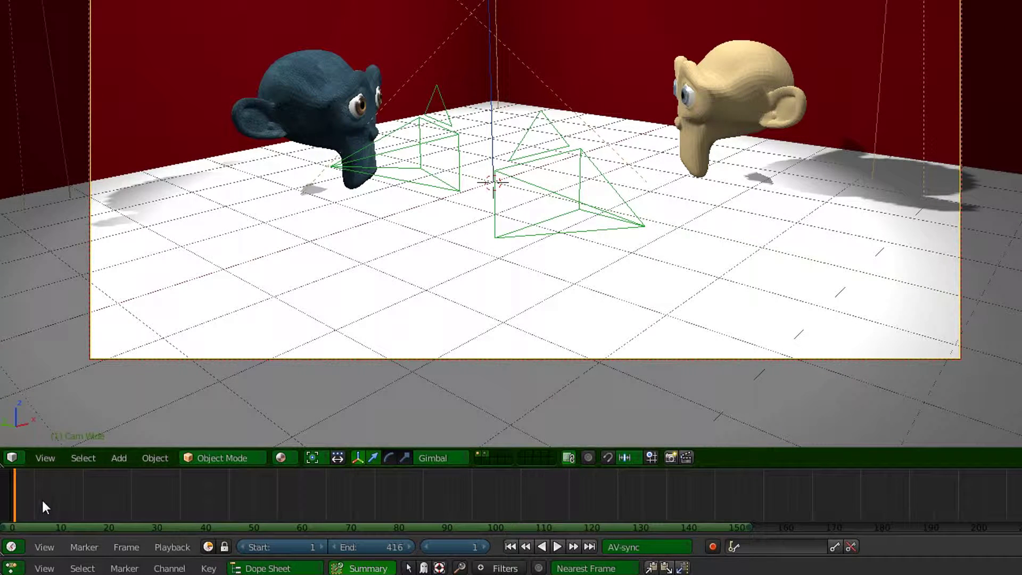
pyautogui.press('m')
# Step: Rename the frame 1 marker from F_01 to 'shot 1' via the Marker menu
pyautogui.click(85, 547)
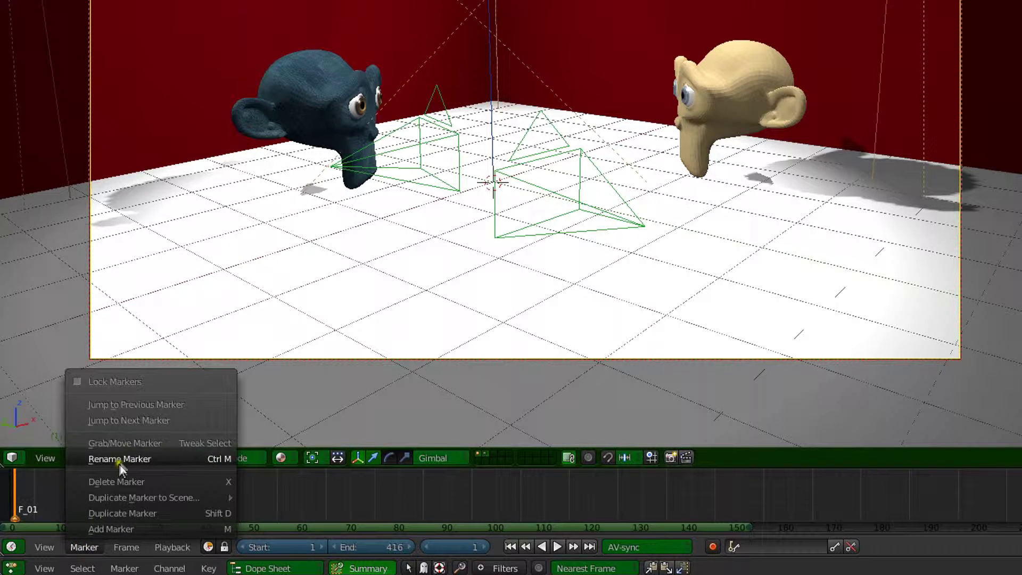
pyautogui.click(222, 460)
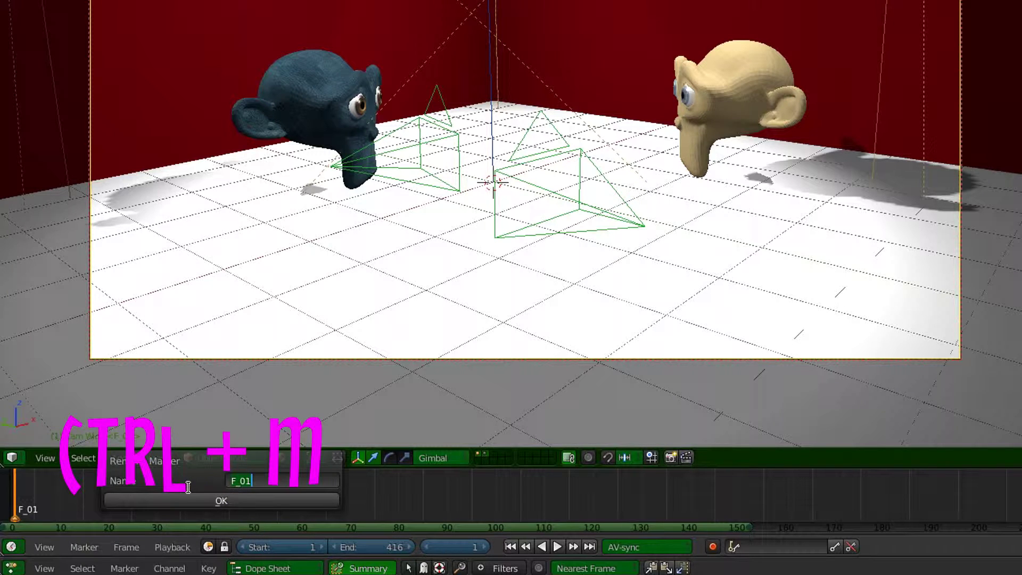
pyautogui.write('shot 1')
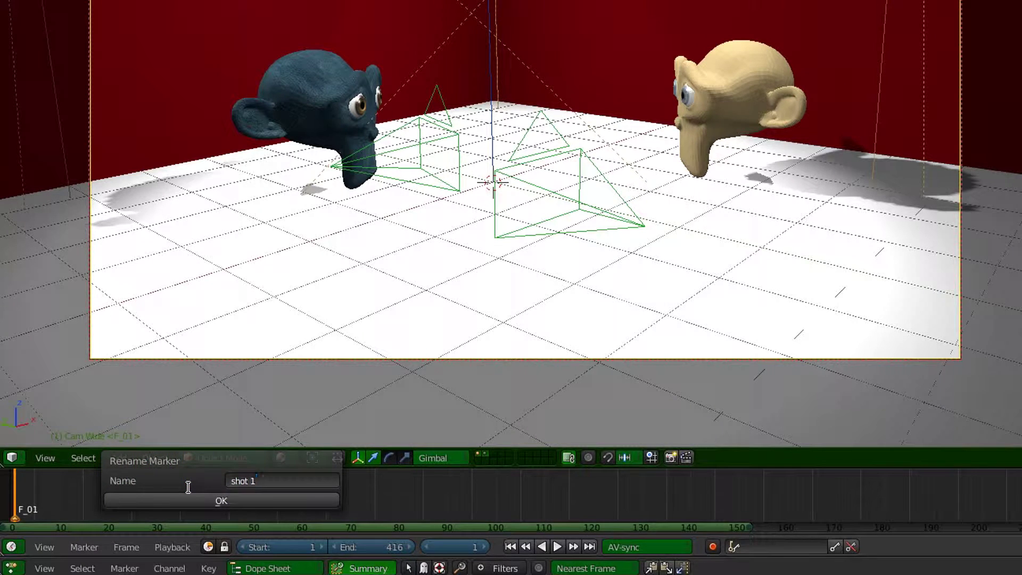
pyautogui.press('Return')
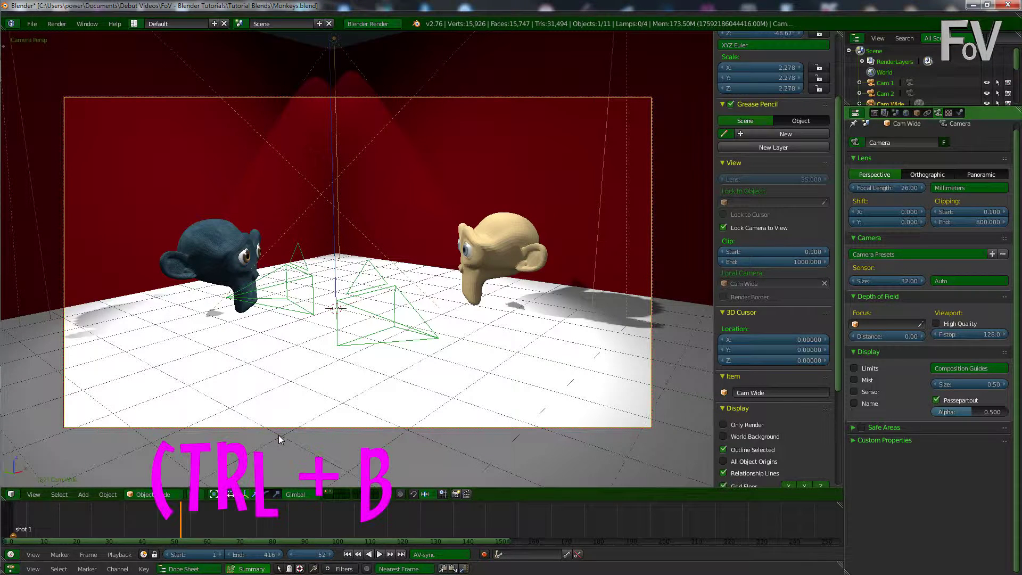
# Step: Play from the first frame, stop at frame 50, and select Cam 1
pyautogui.hotkey('shift', 'Left')
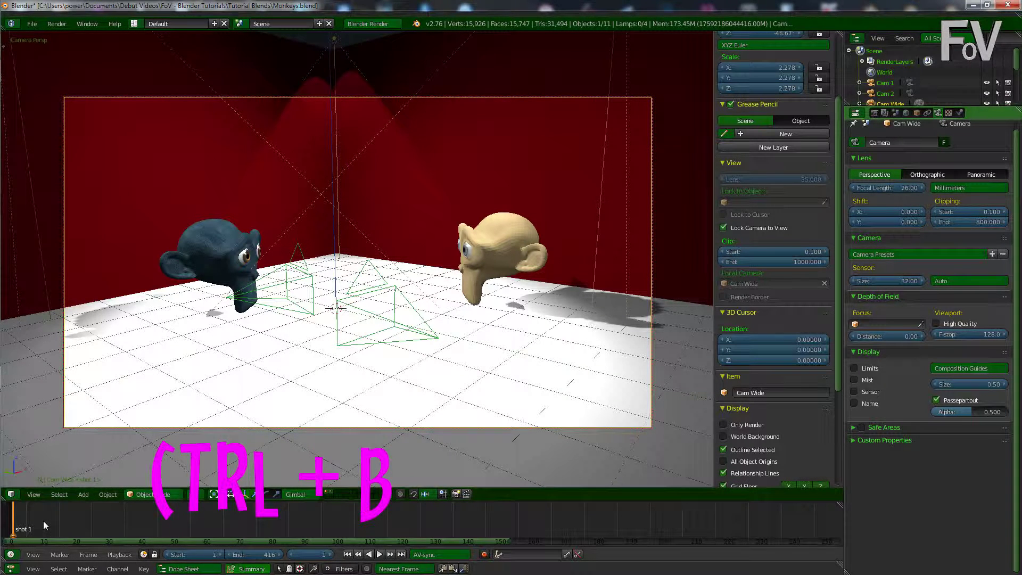
pyautogui.hotkey('alt', 'a')
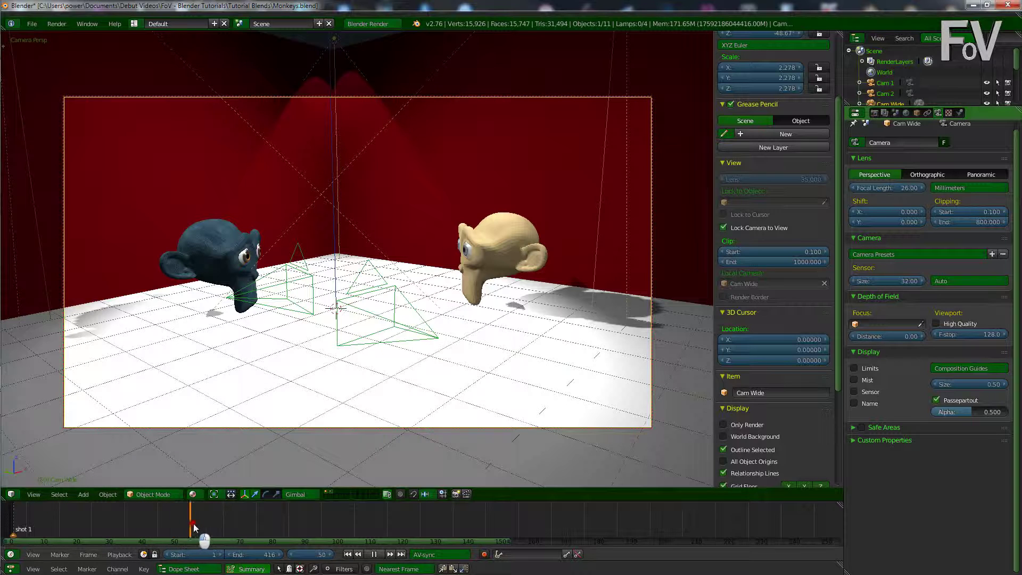
pyautogui.moveTo(194, 527)
pyautogui.mouseDown()
pyautogui.moveTo(223, 528)
pyautogui.moveTo(200, 526)
pyautogui.mouseUp()
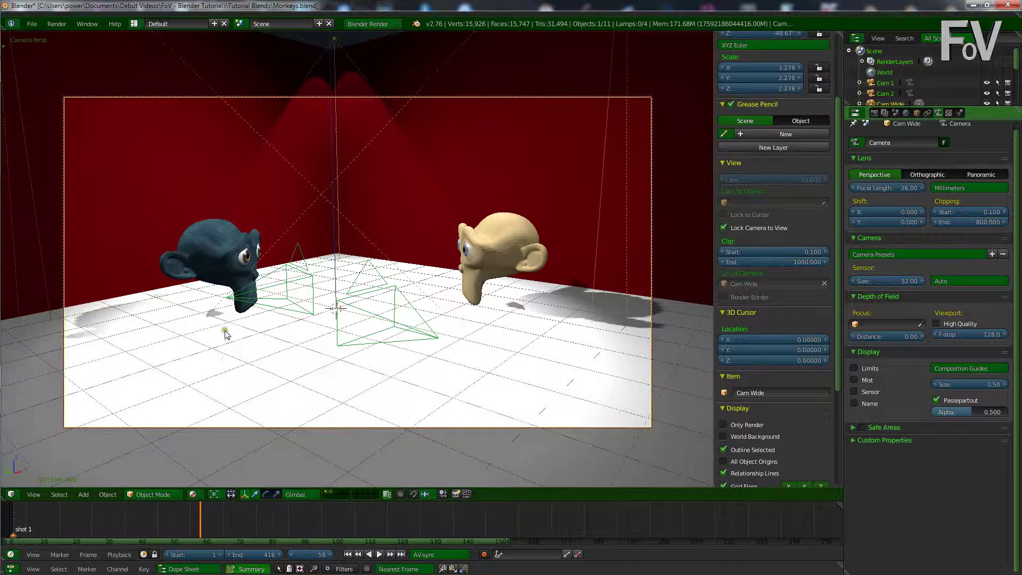
pyautogui.scroll(2, 250, 312)
pyautogui.moveTo(199, 525); pyautogui.dragTo(176, 524)
pyautogui.rightClick(364, 309)
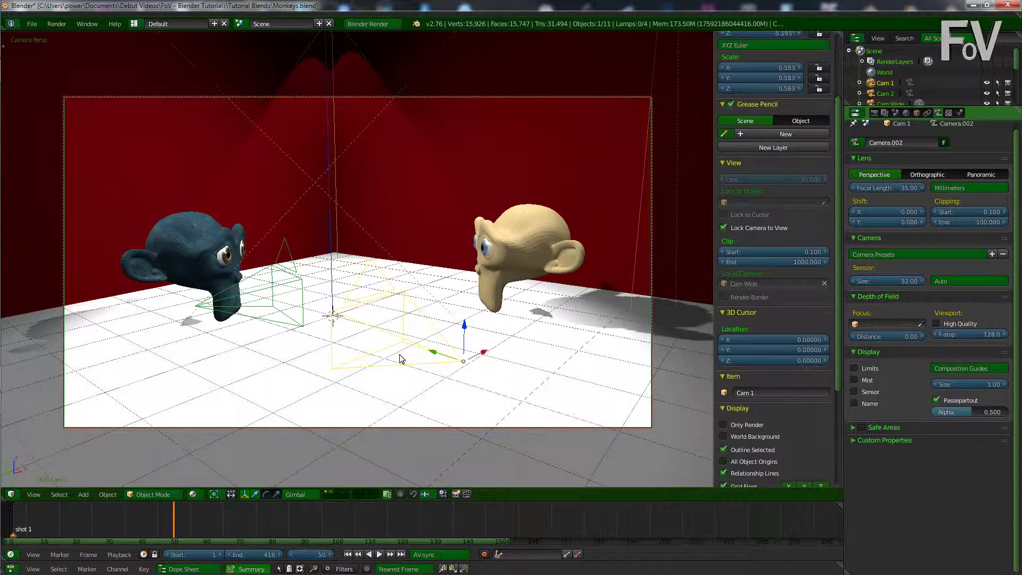
# Step: Make Cam 1 active, add a frame 50 marker named 'shot 2', and bind Cam 1 to it
pyautogui.press('ctrl+KP_0')
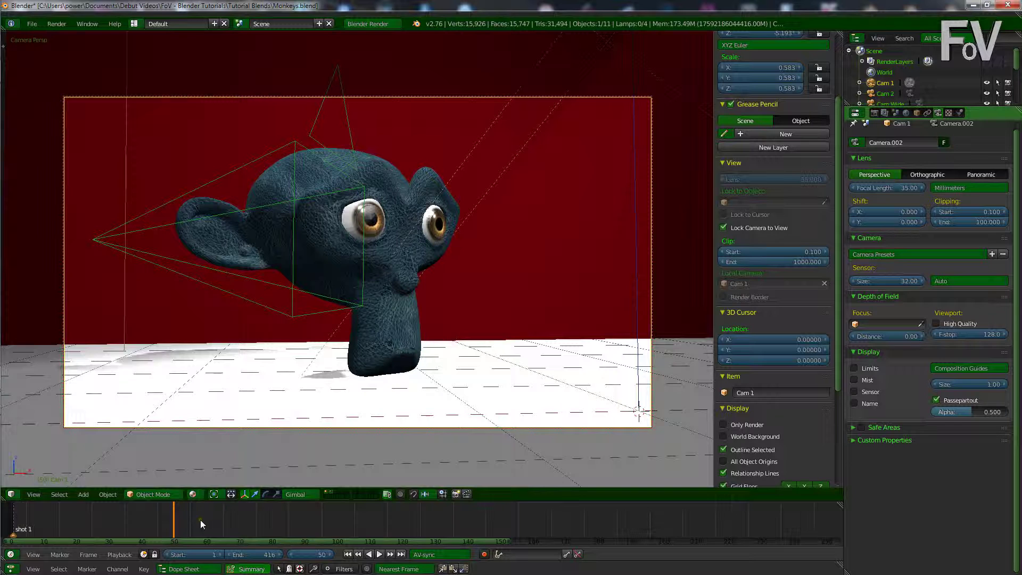
pyautogui.press('m')
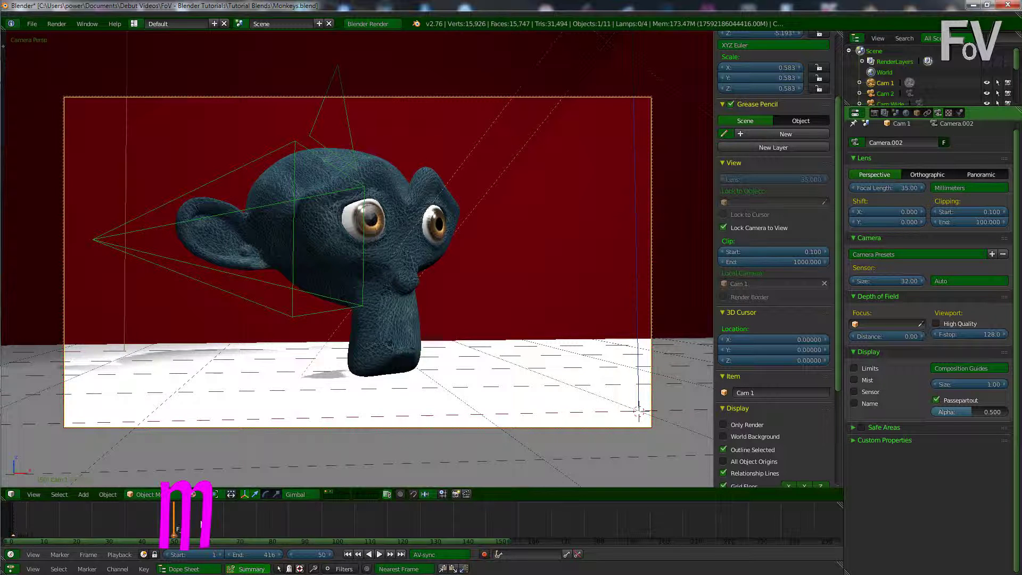
pyautogui.hotkey('ctrl', 'm')
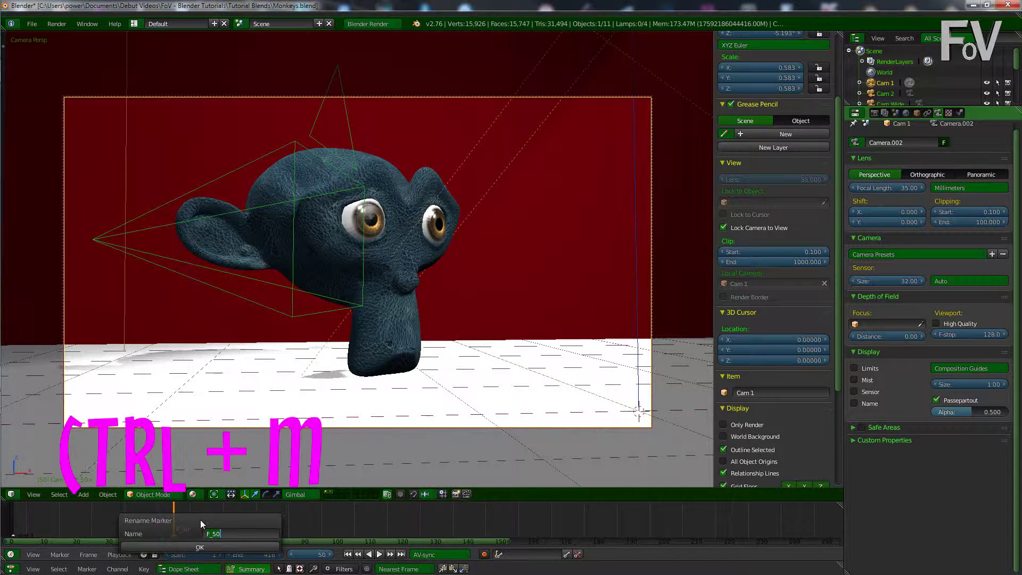
pyautogui.write('shot 2')
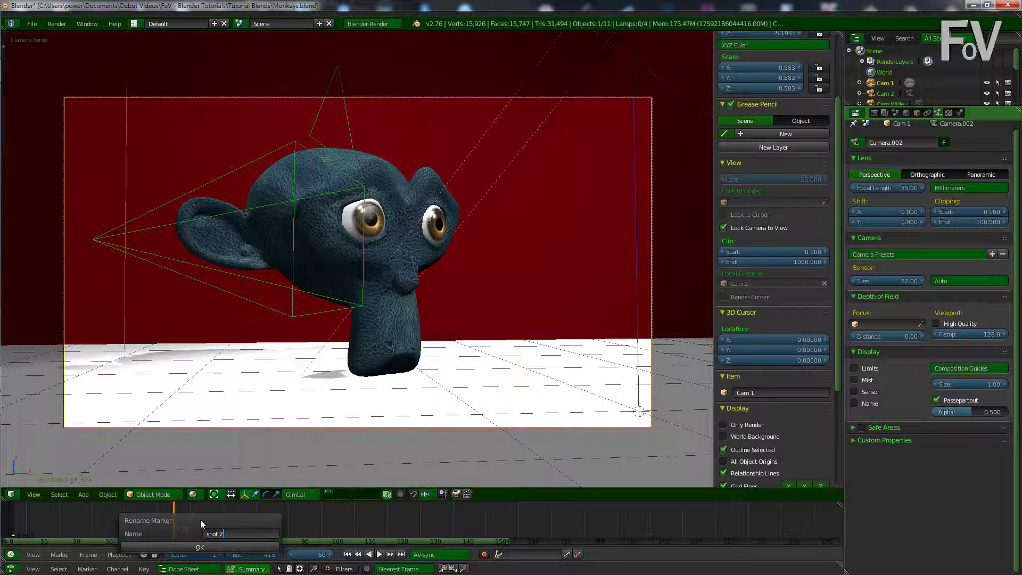
pyautogui.press('Return')
pyautogui.hotkey('ctrl', 'b')
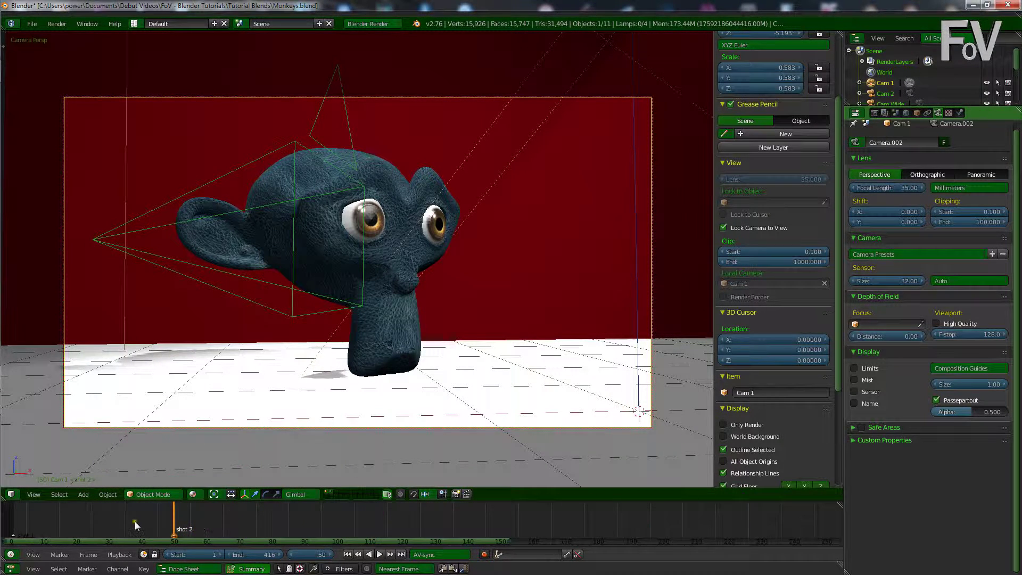
pyautogui.moveTo(170, 529)
pyautogui.mouseDown()
pyautogui.moveTo(155, 532)
pyautogui.moveTo(205, 532)
pyautogui.moveTo(120, 532)
pyautogui.moveTo(207, 532)
pyautogui.moveTo(30, 538)
pyautogui.moveTo(340, 533)
pyautogui.mouseUp()
# Step: Select Cam 2 and orbit the free view closer to the monkeys
pyautogui.rightClick(407, 393)
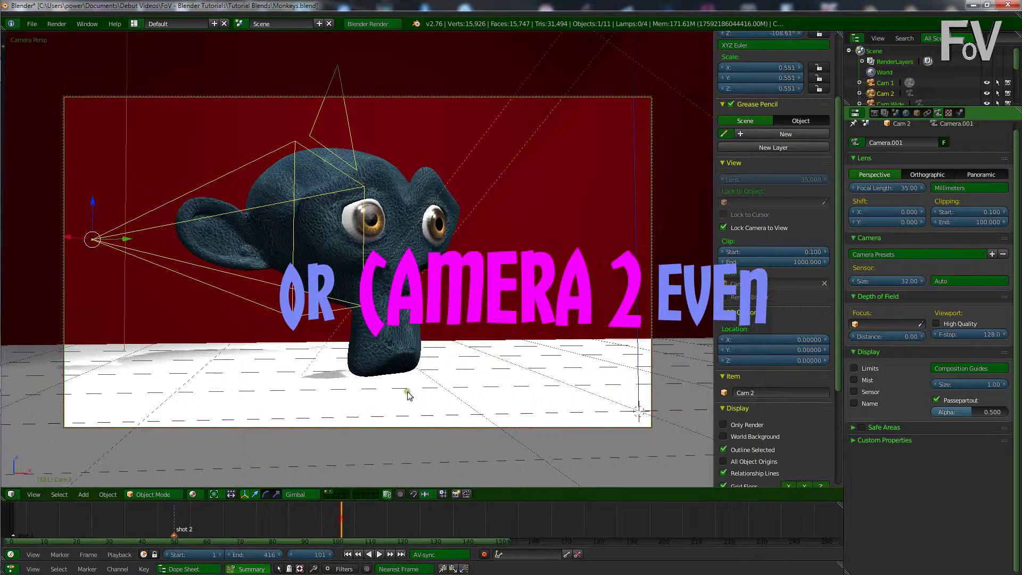
pyautogui.press('KP_0')
pyautogui.moveTo(408, 394); pyautogui.dragTo(495, 328, button='middle')
# Step: Move to frame 100, make Cam 2 the active camera, and add a marker there
pyautogui.hotkey('alt', 'a')
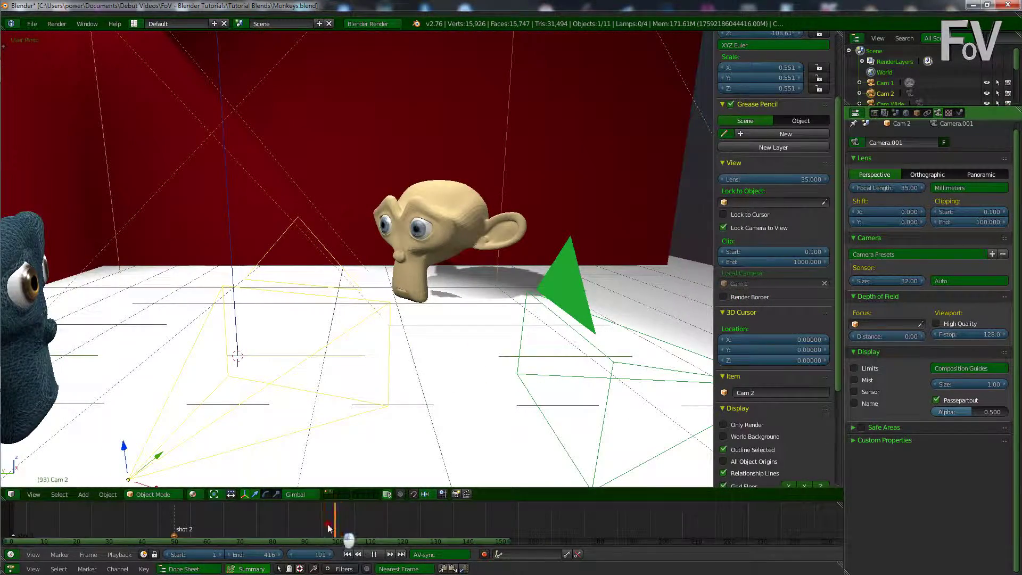
pyautogui.moveTo(371, 529); pyautogui.dragTo(340, 519)
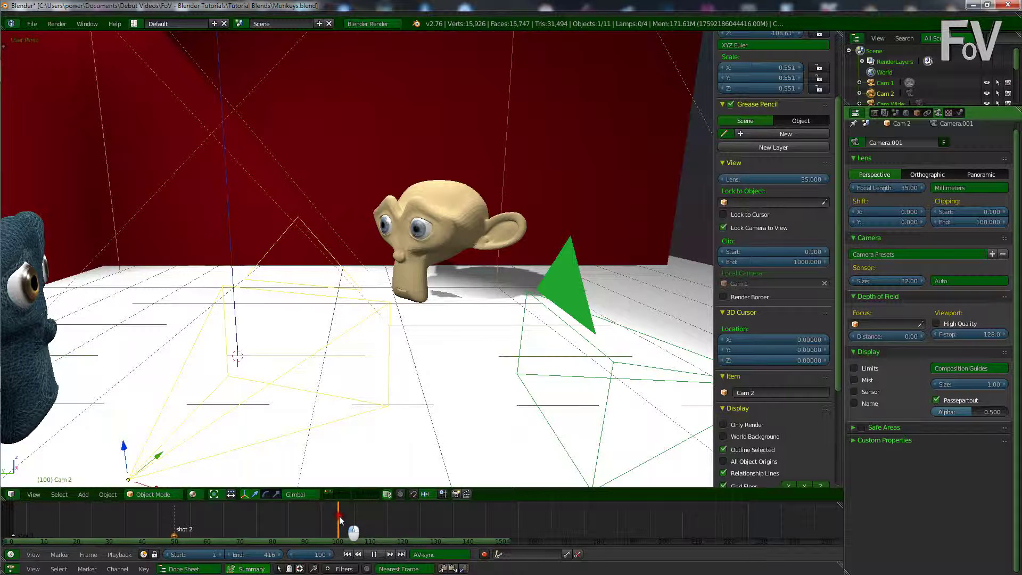
pyautogui.hotkey('alt', 'a')
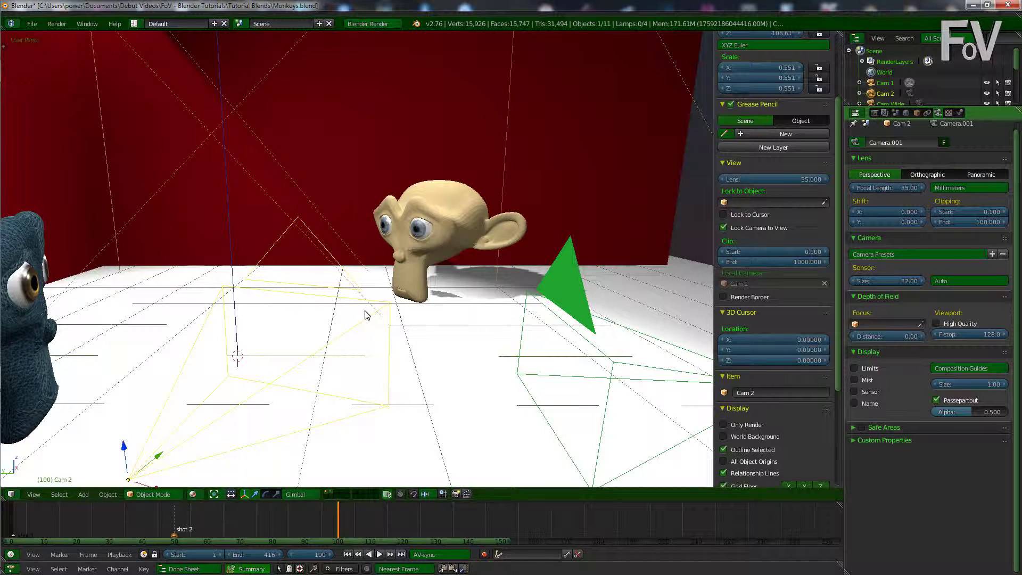
pyautogui.press('ctrl+KP_0')
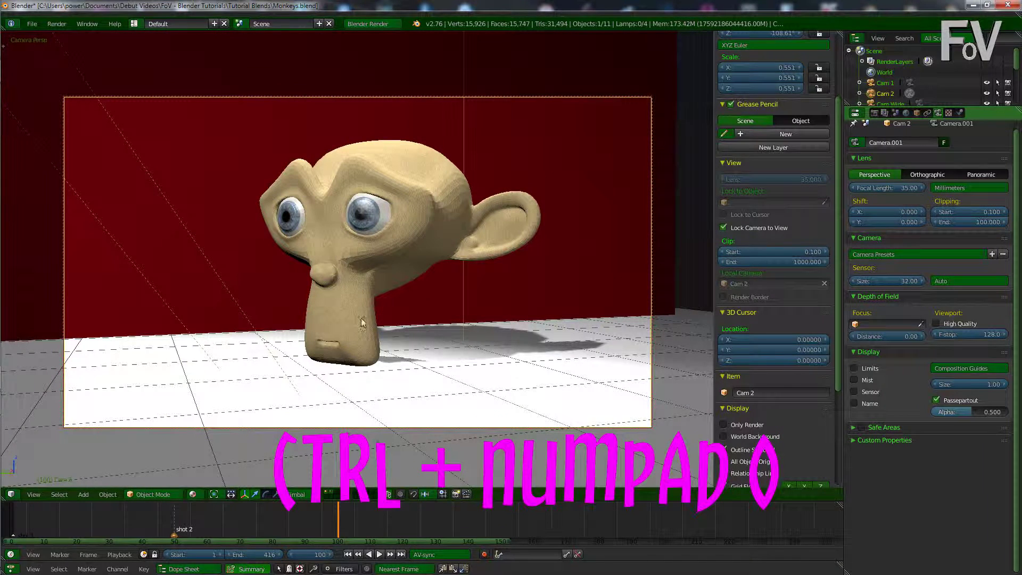
pyautogui.hotkey('ctrl', 'm')
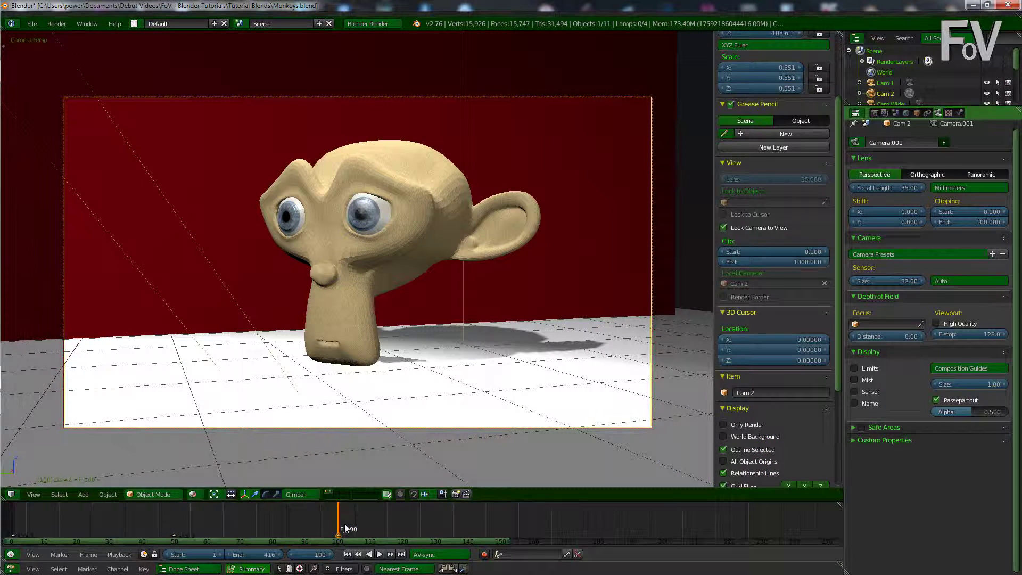
# Step: Name the frame 100 marker 'shot 3', bind Cam 2, and play from frame 70 to watch cuts
pyautogui.hotkey('ctrl', 'm')
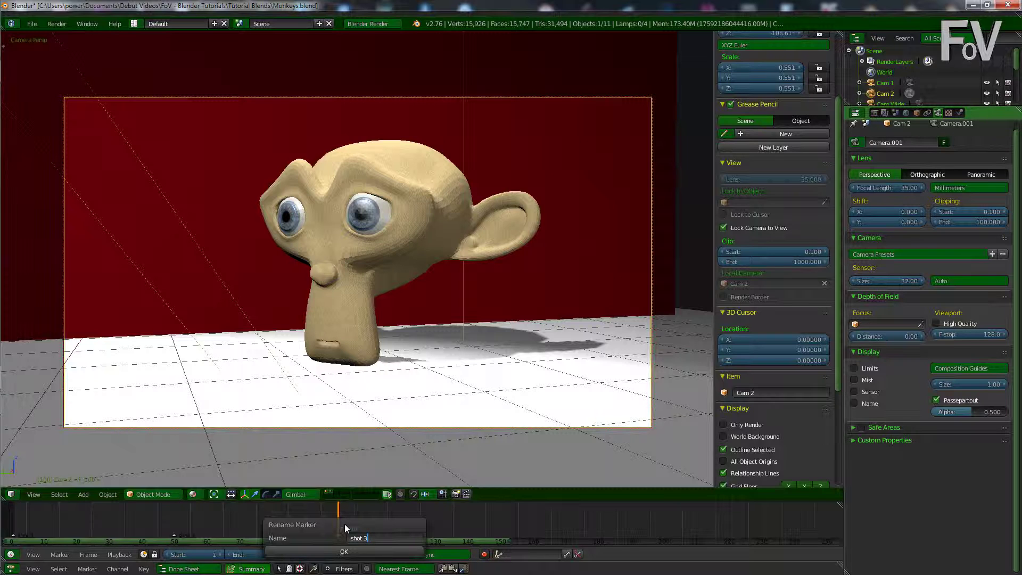
pyautogui.press('Return')
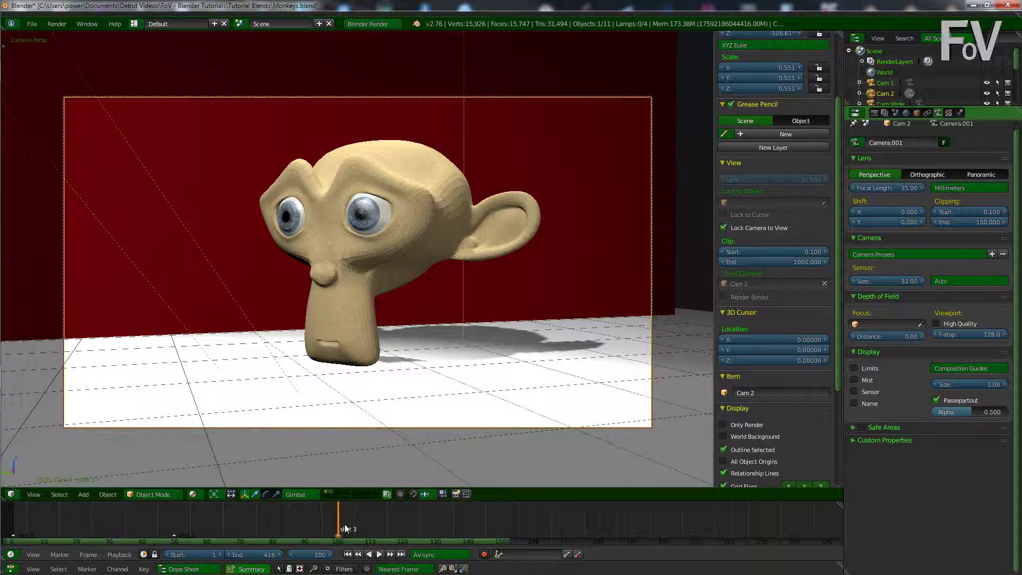
pyautogui.hotkey('ctrl', 'b')
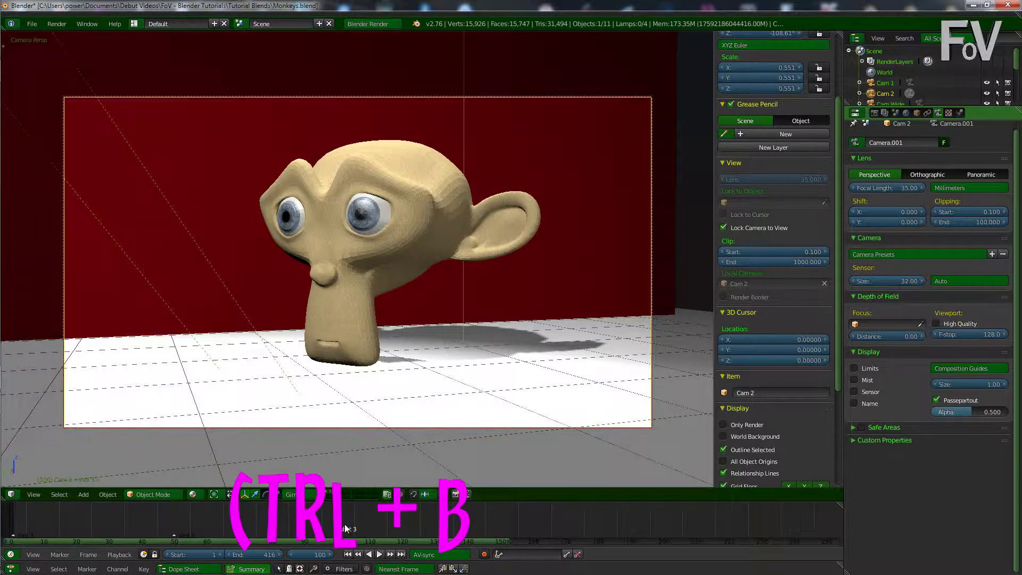
pyautogui.click(243, 519)
pyautogui.hotkey('alt', 'a')
# Step: Scrub the playhead back to about frame 40, where the wide camera's view is shown
pyautogui.moveTo(245, 521)
pyautogui.mouseDown()
pyautogui.moveTo(136, 529)
pyautogui.moveTo(371, 533)
pyautogui.mouseUp()
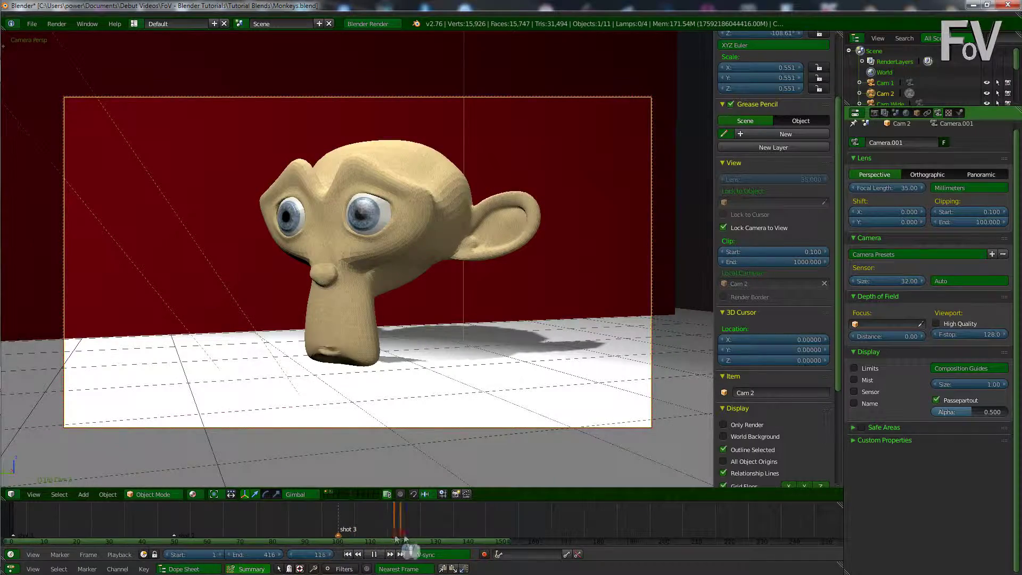